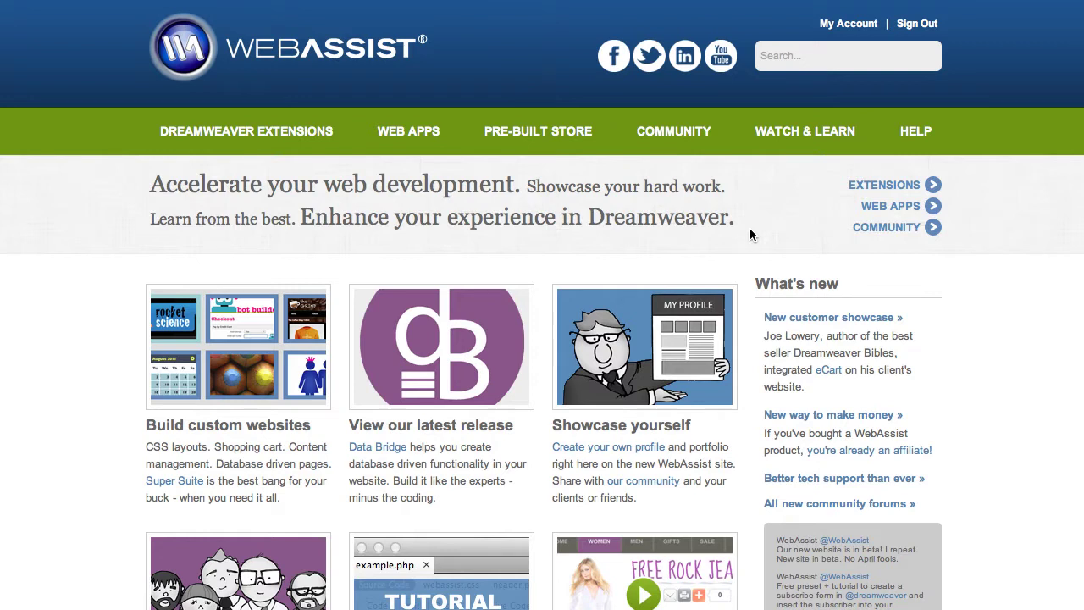
- Go to the free technical support help page from the HELP link in the green navigation bar
left_click(916, 135)
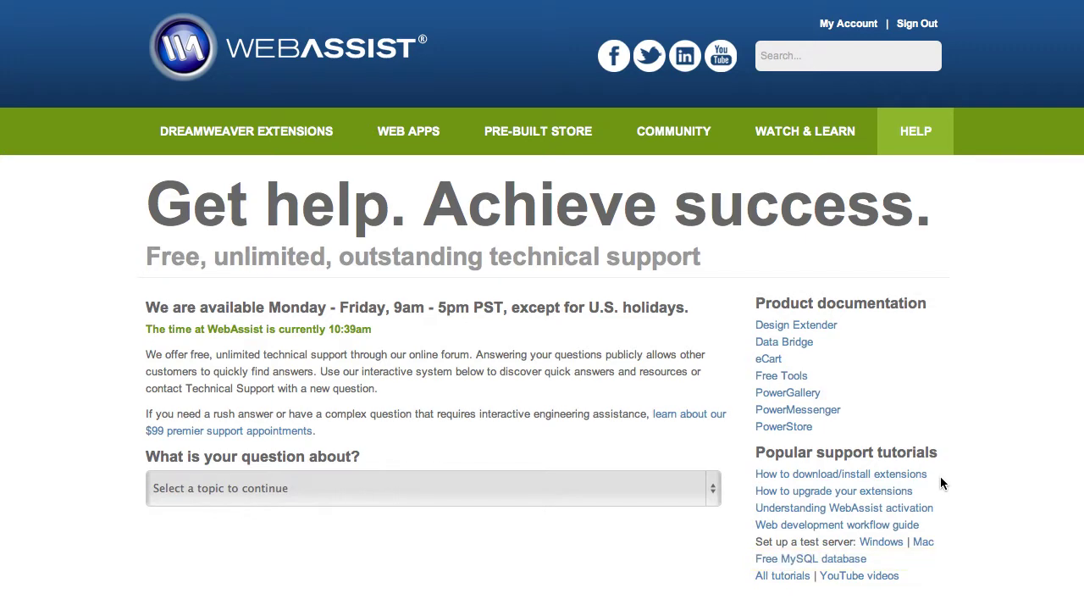
scroll(941, 479, "down", 5)
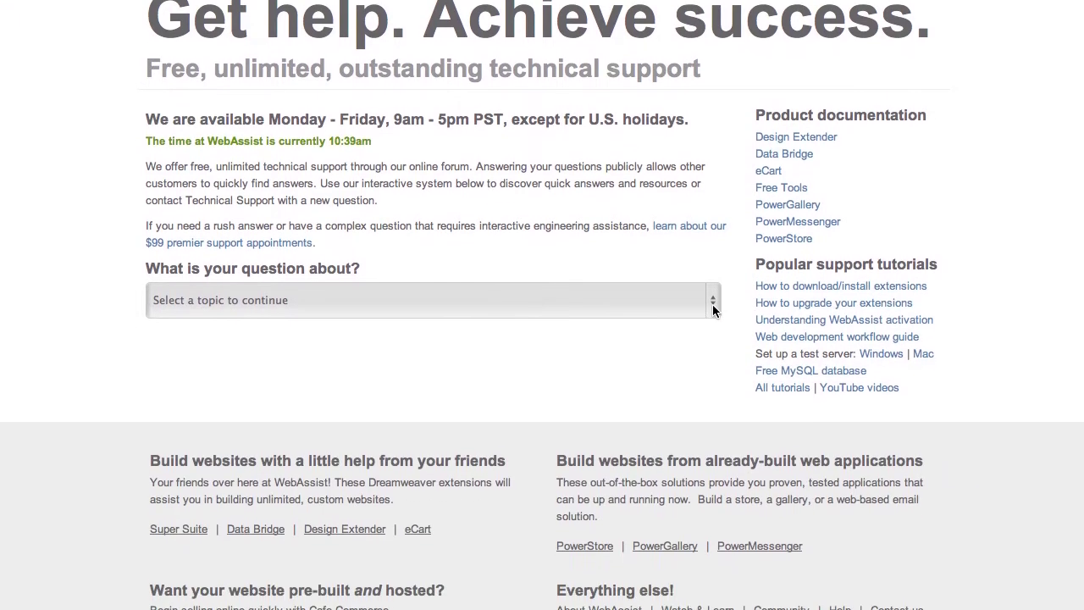
scroll(713, 288, "down", 2)
left_click(712, 245)
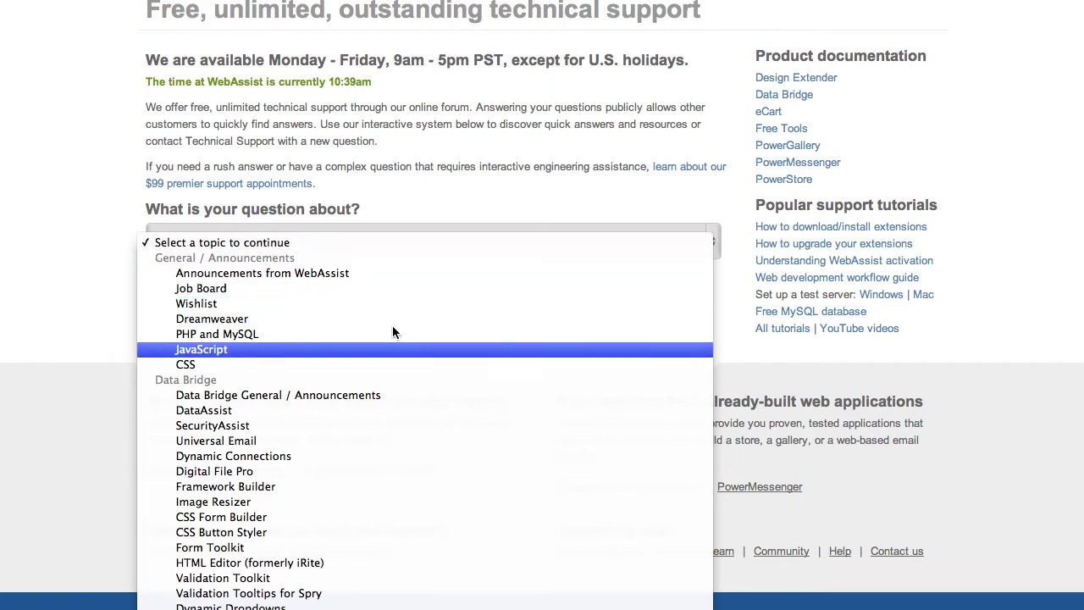
- File 'activation error' under Data Bridge General / Announcements and open the WA_SiteTools_ProgressV2.js javascript error thread
left_click(269, 394)
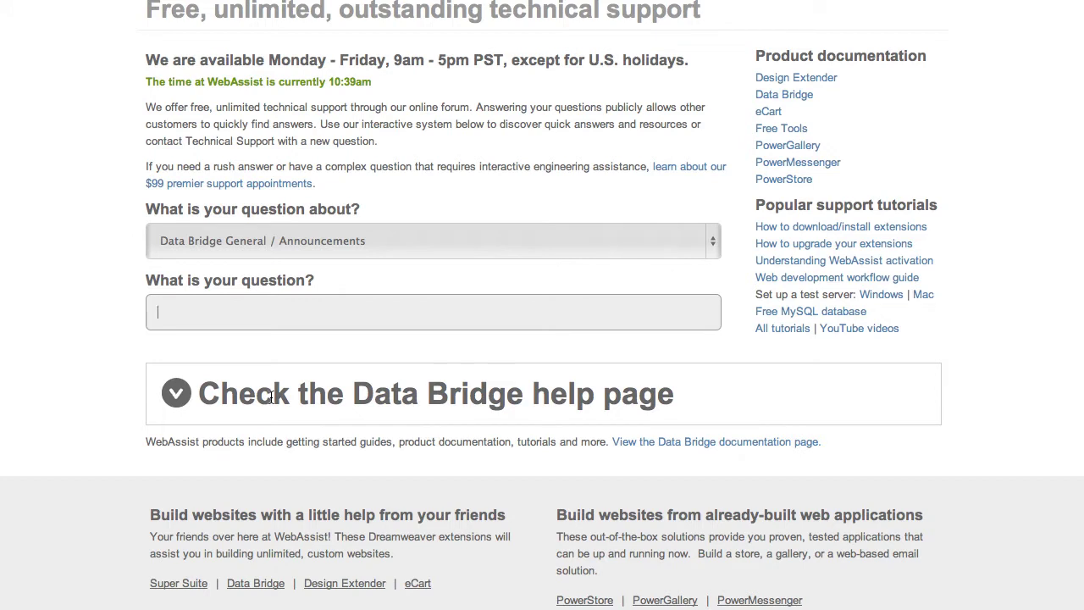
type("activation error")
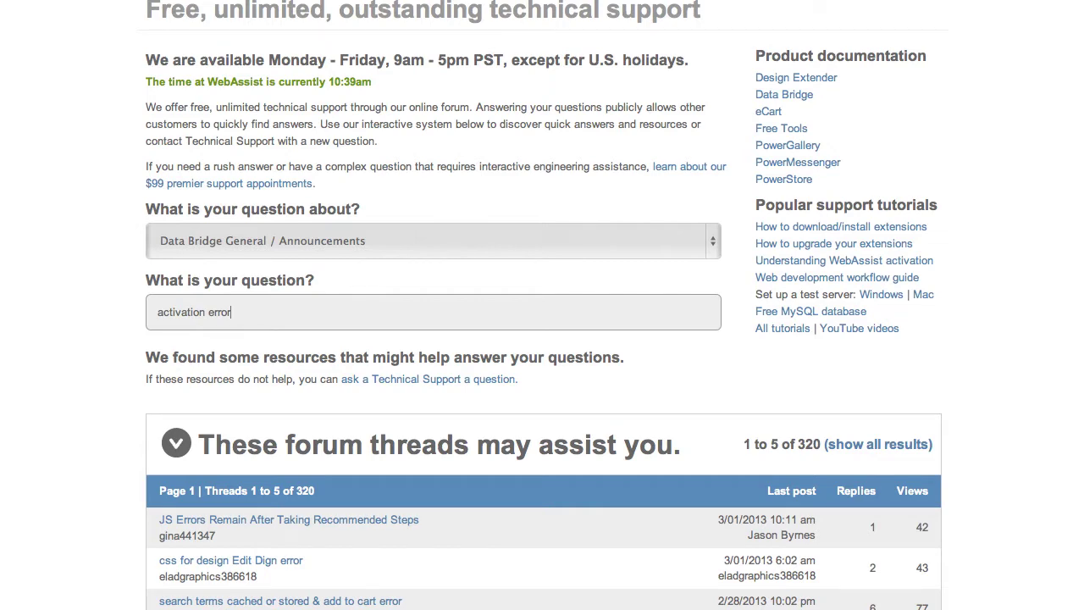
scroll(544, 339, "down", 5)
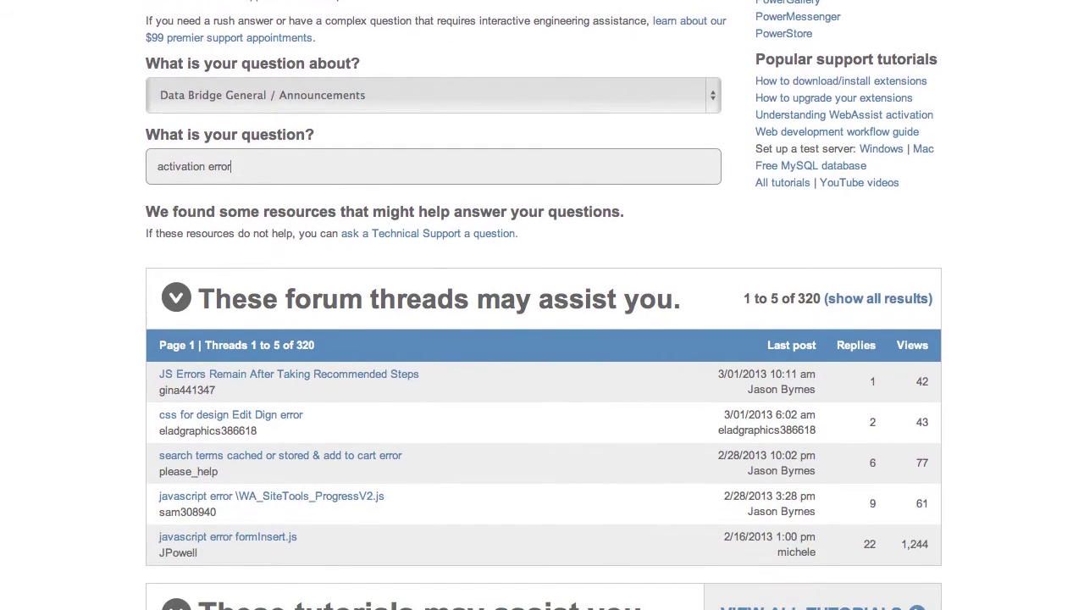
scroll(544, 339, "down", 4)
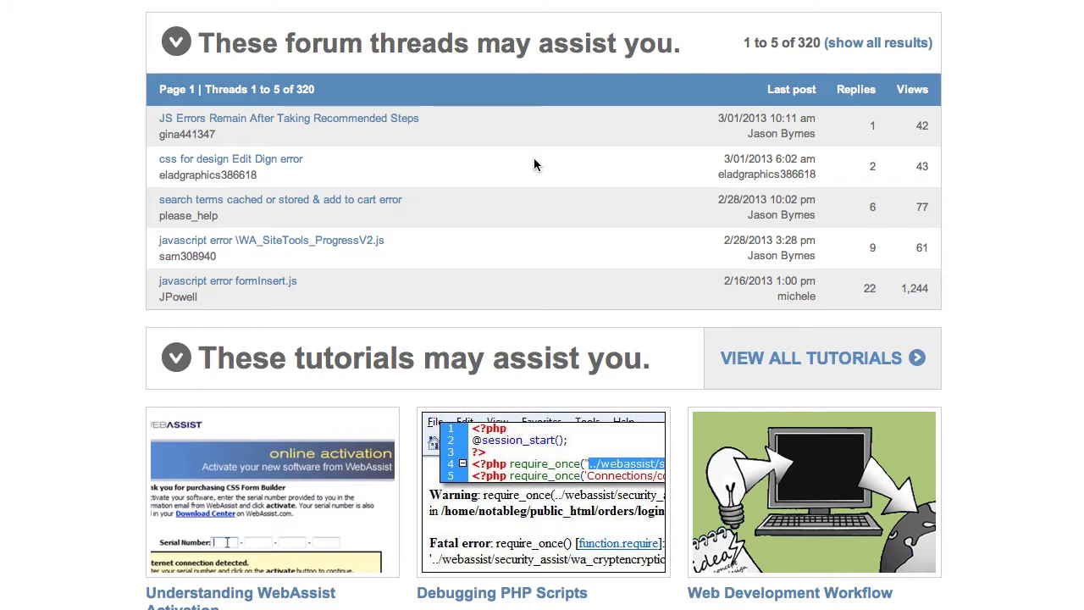
left_click(368, 244)
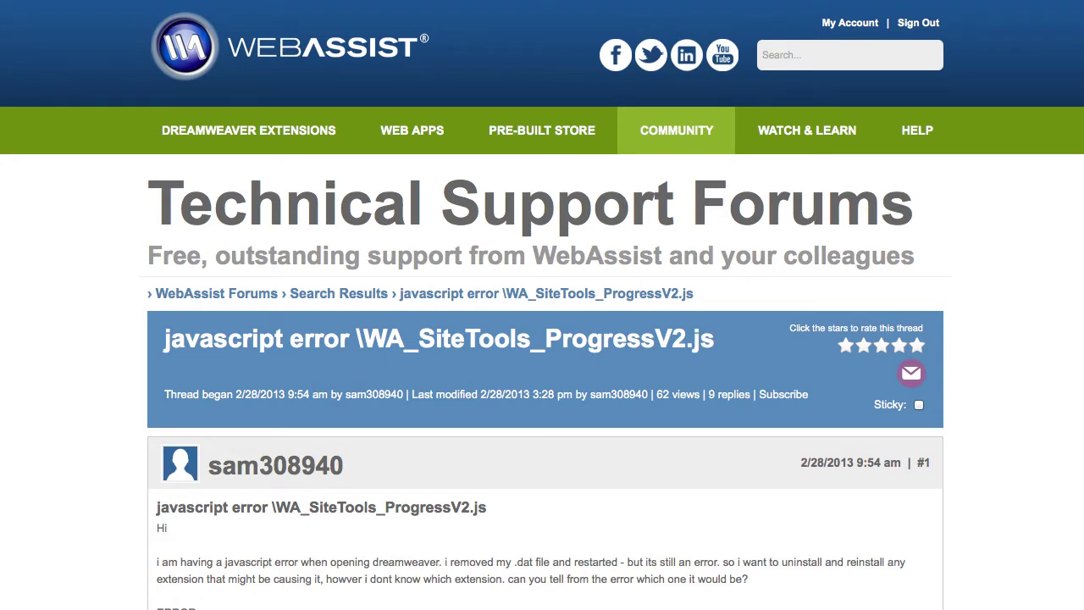
scroll(543, 339, "down", 2)
scroll(542, 339, "down", 3)
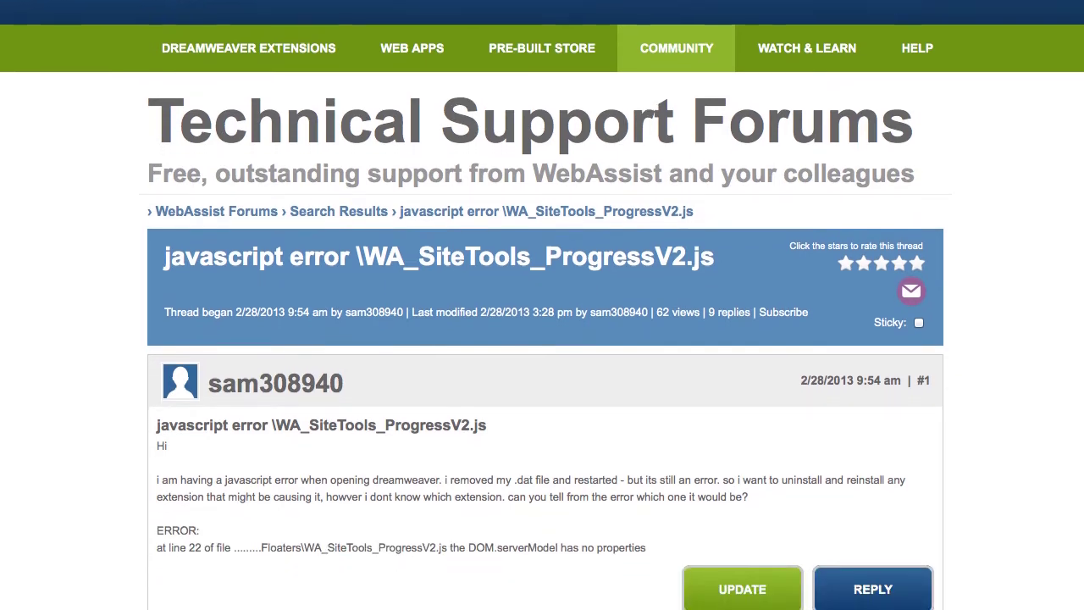
scroll(542, 339, "down", 6)
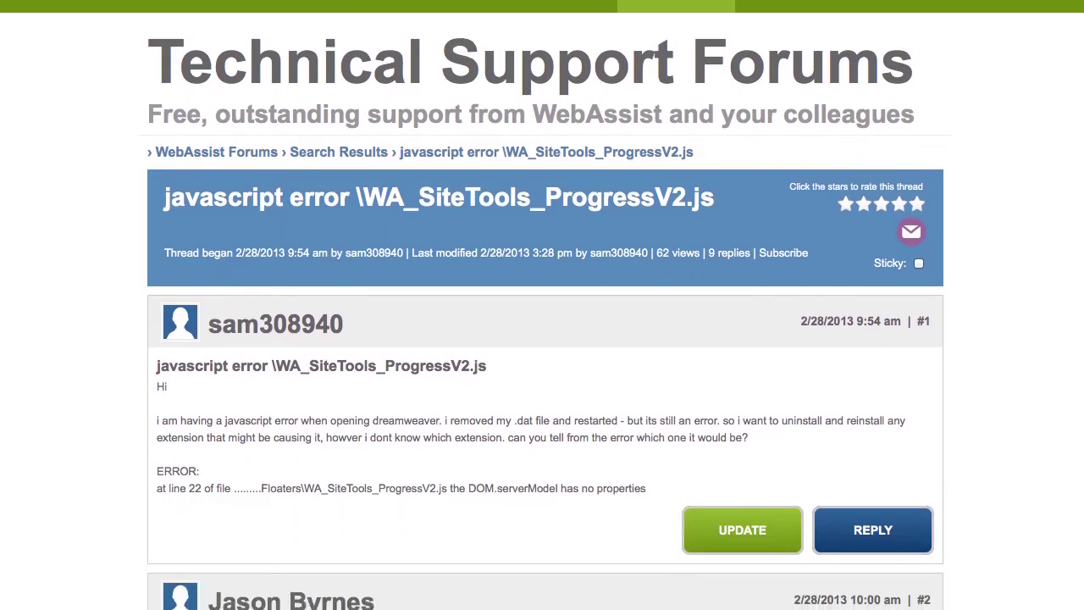
scroll(542, 339, "down", 6)
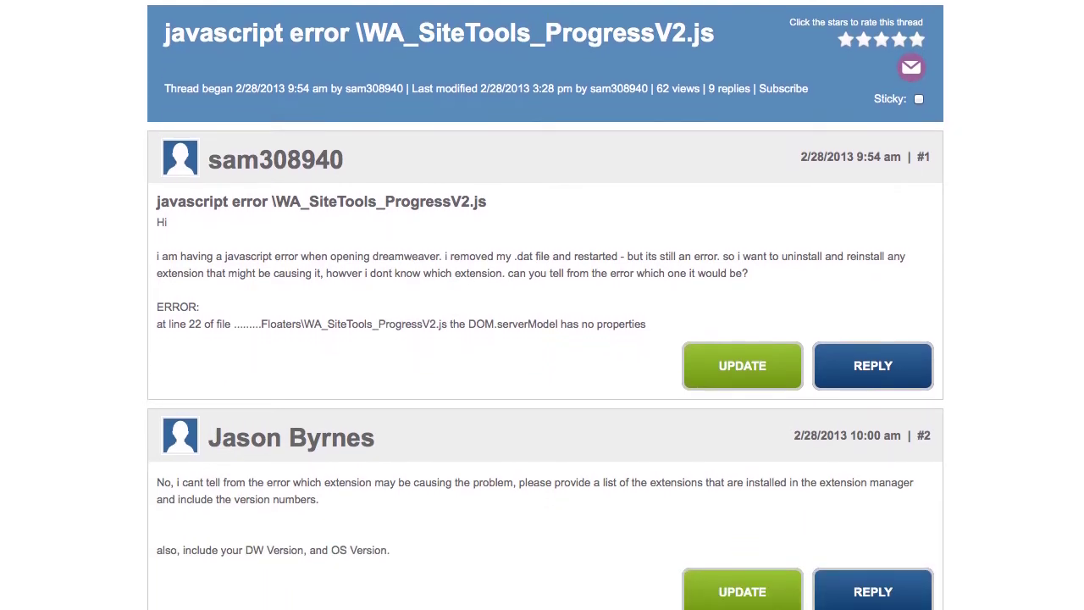
scroll(542, 339, "down", 3)
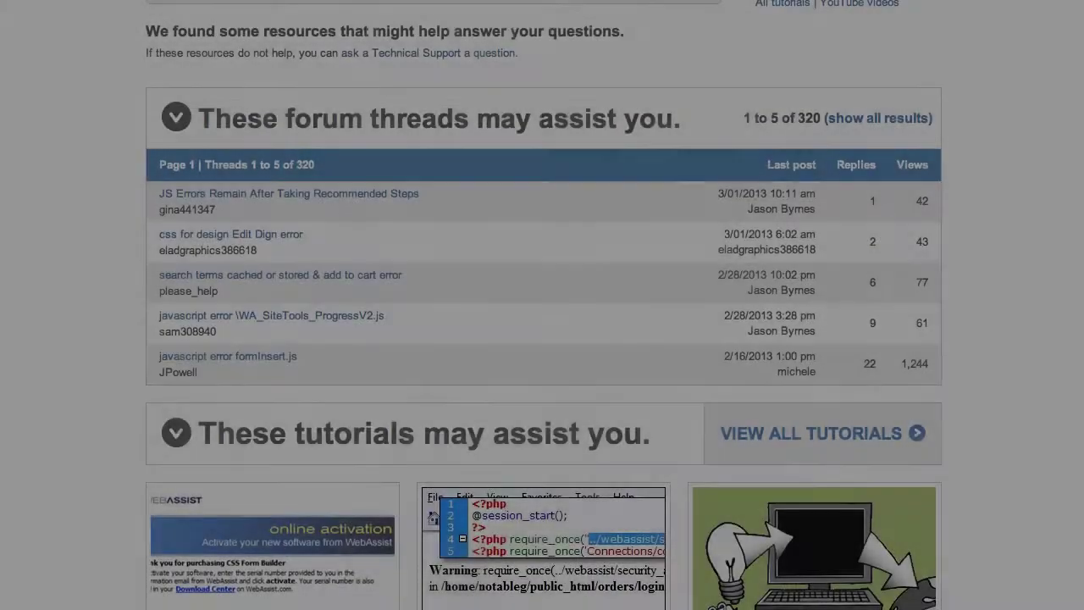
scroll(769, 6, "down", 3)
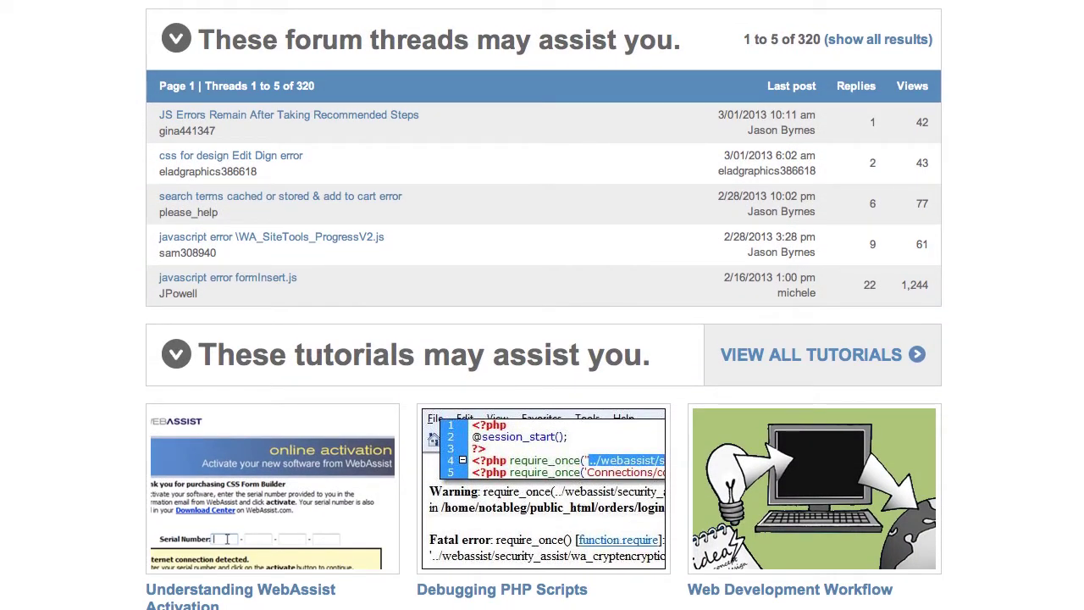
scroll(309, 440, "down", 3)
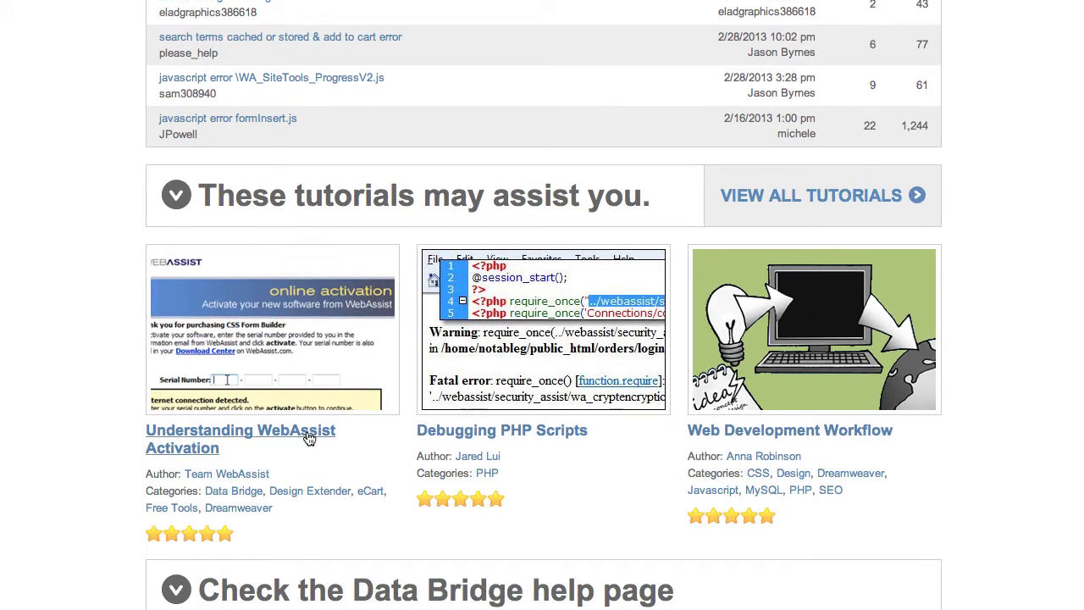
left_click(309, 438)
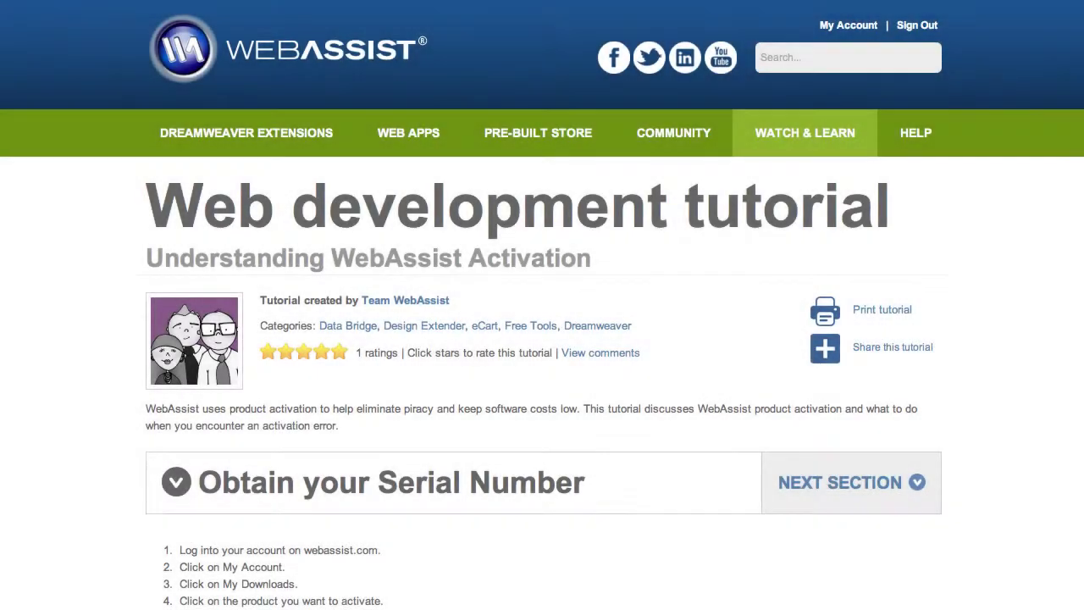
scroll(542, 339, "down", 10)
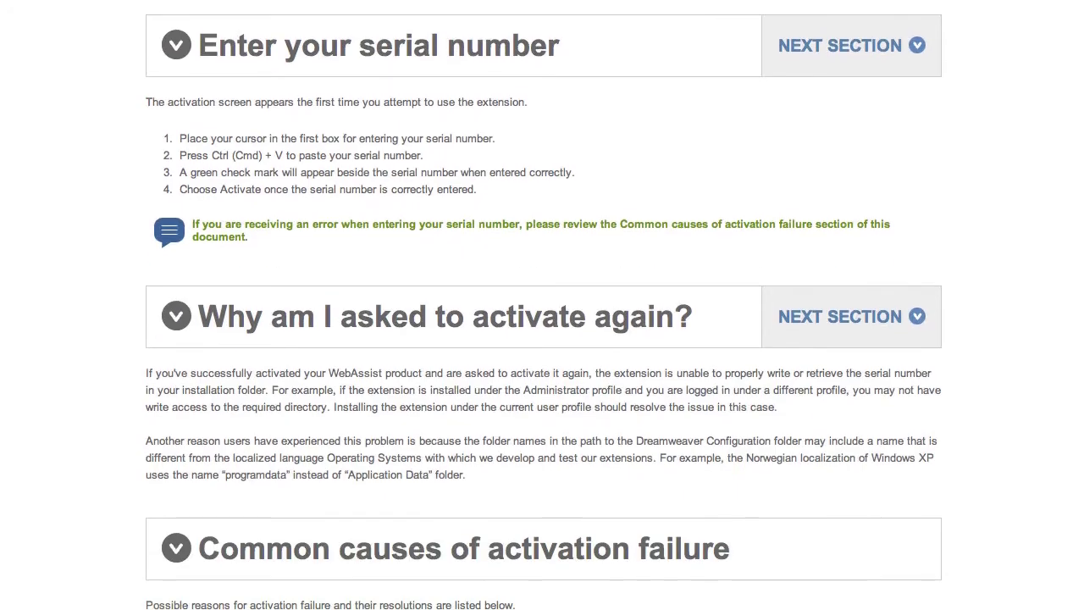
scroll(542, 338, "down", 4)
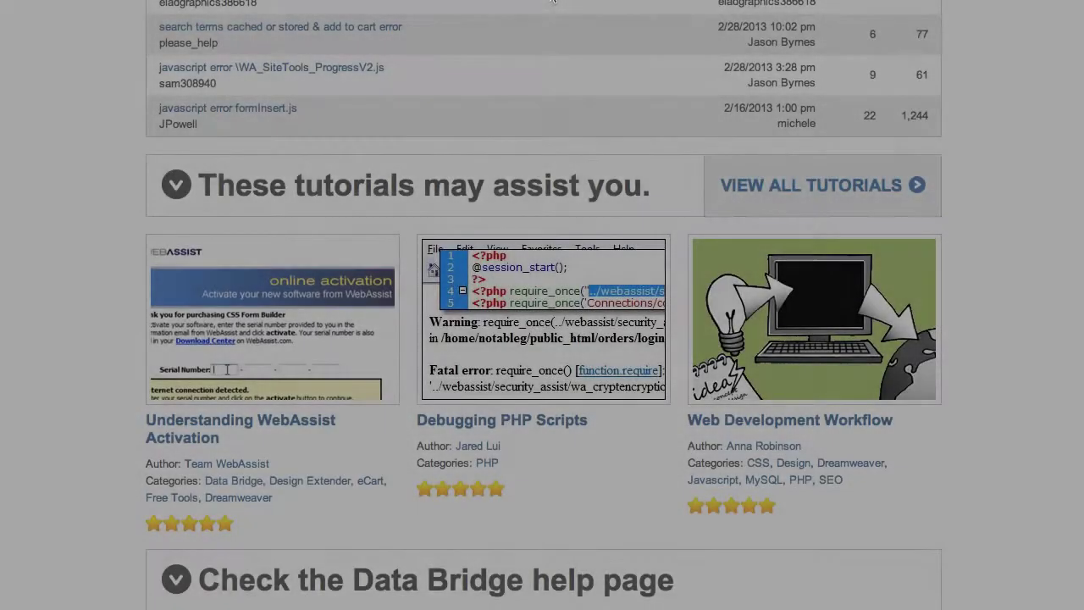
scroll(560, 64, "down", 2)
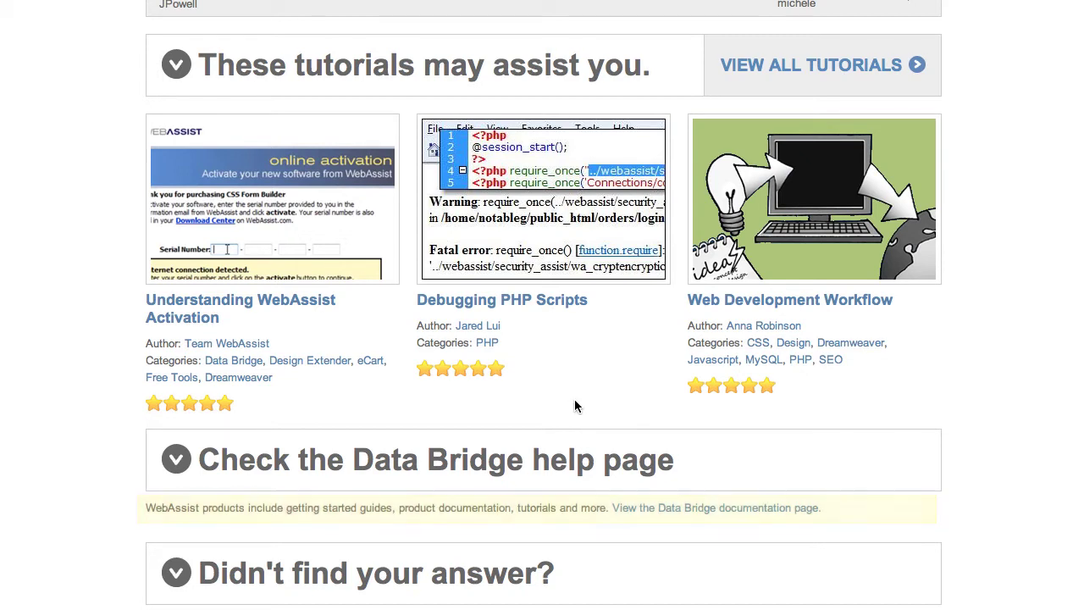
- Open the Data Bridge documentation, tutorials & support page and scroll through it
left_click(659, 510)
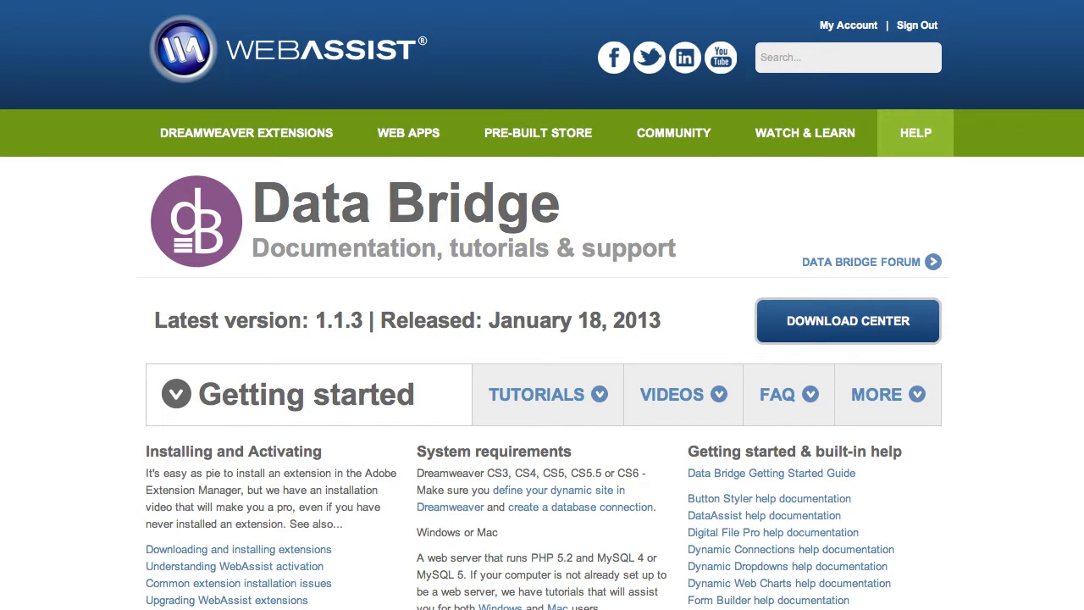
scroll(542, 305, "down", 3)
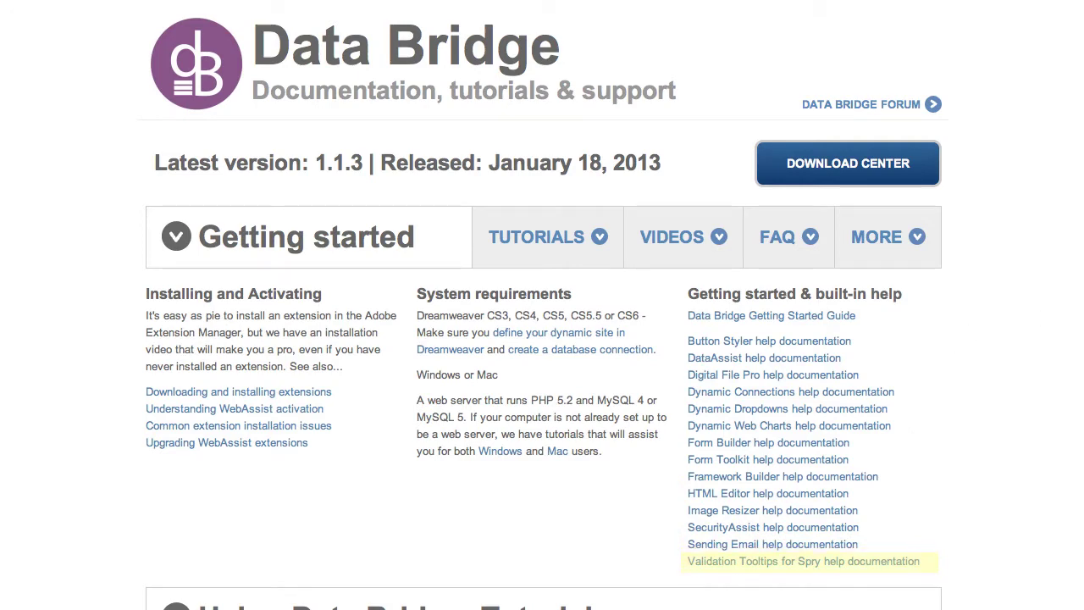
scroll(542, 339, "down", 5)
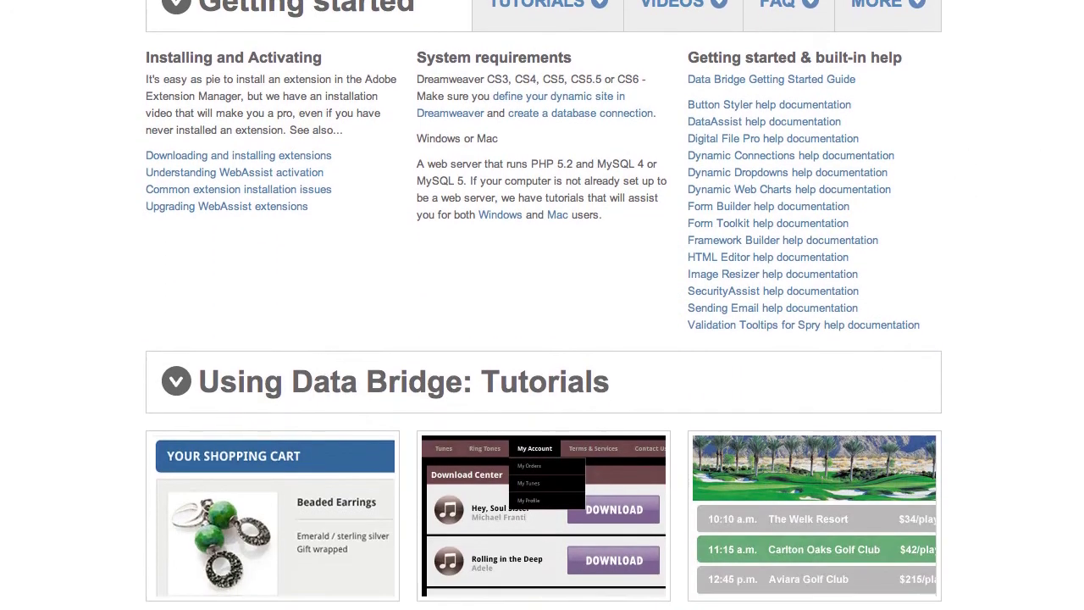
scroll(542, 338, "down", 5)
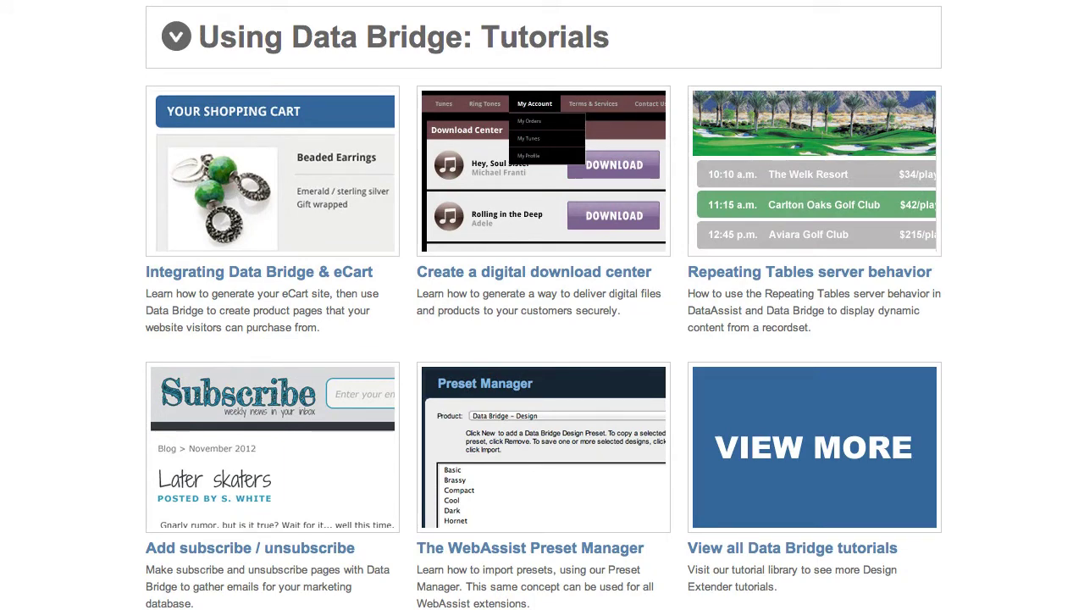
scroll(542, 339, "down", 10)
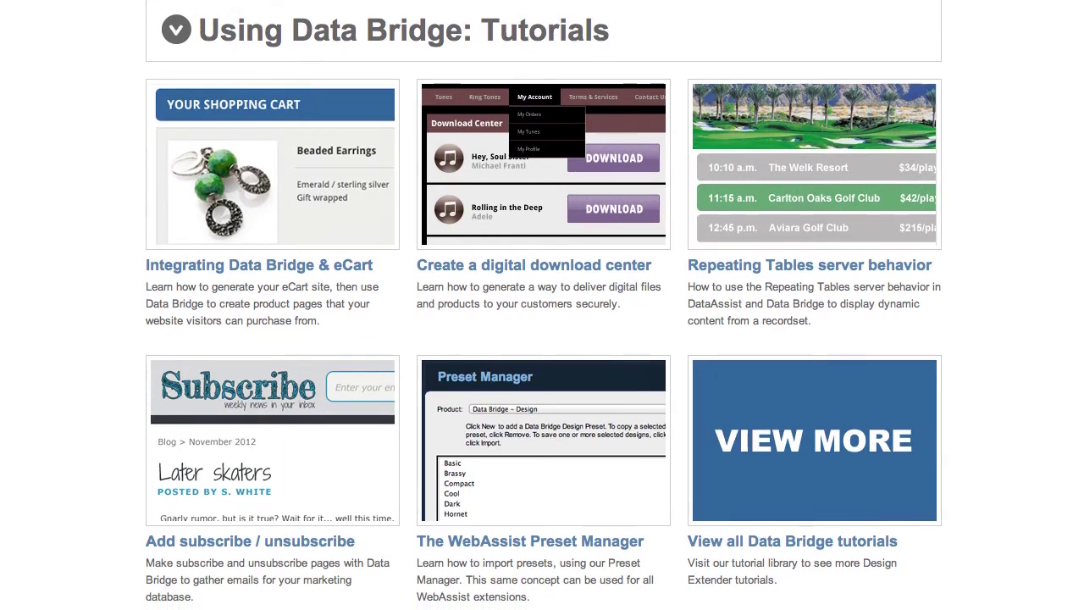
scroll(542, 339, "down", 3)
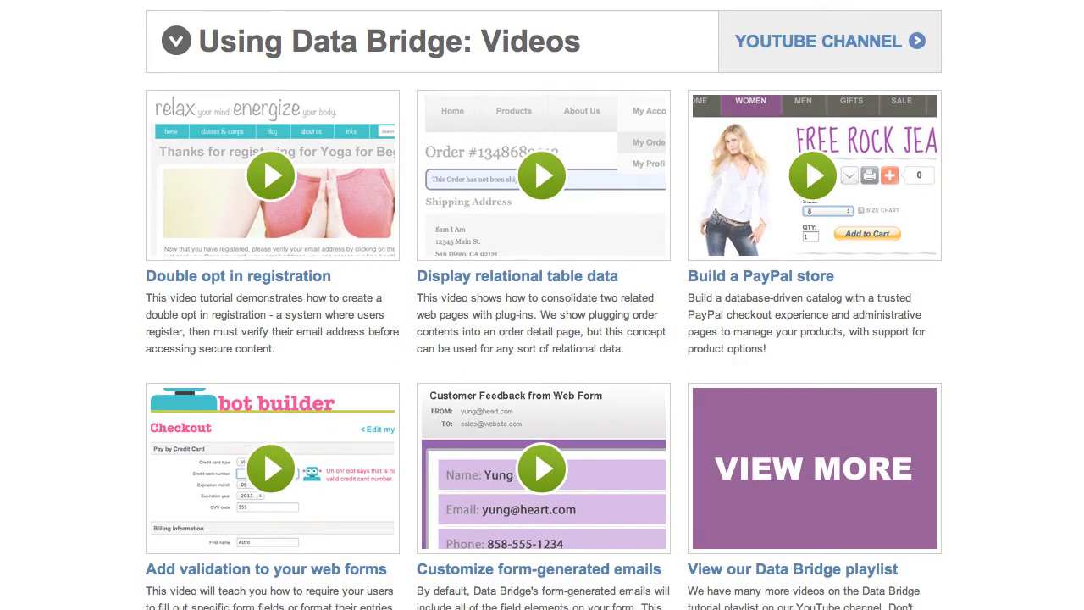
scroll(542, 339, "down", 5)
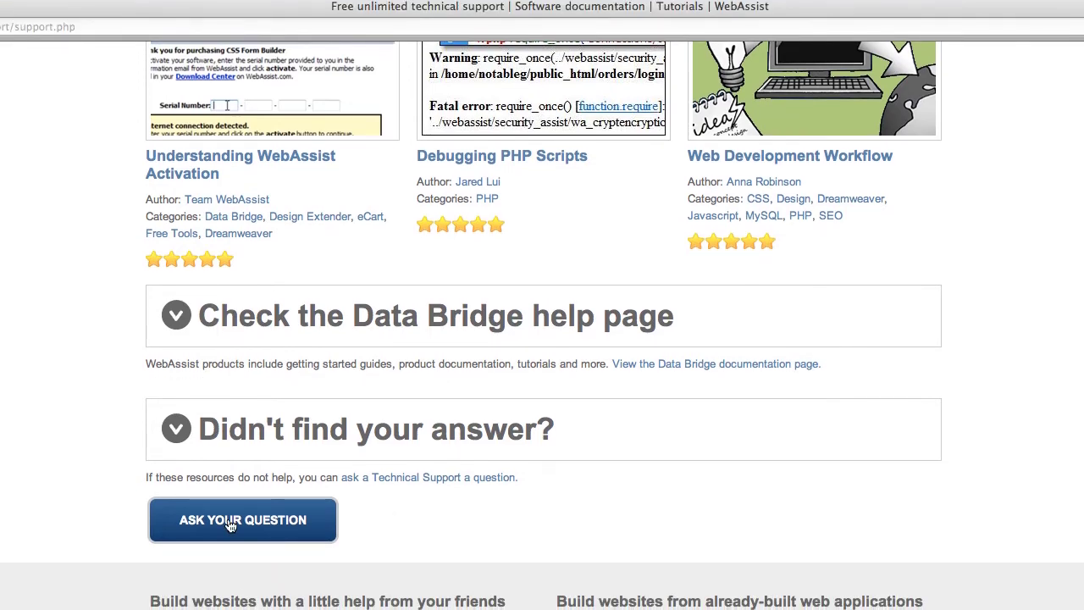
- Start a new question from ASK YOUR QUESTION, pre-filled with the topic 'activation error'
left_click(230, 522)
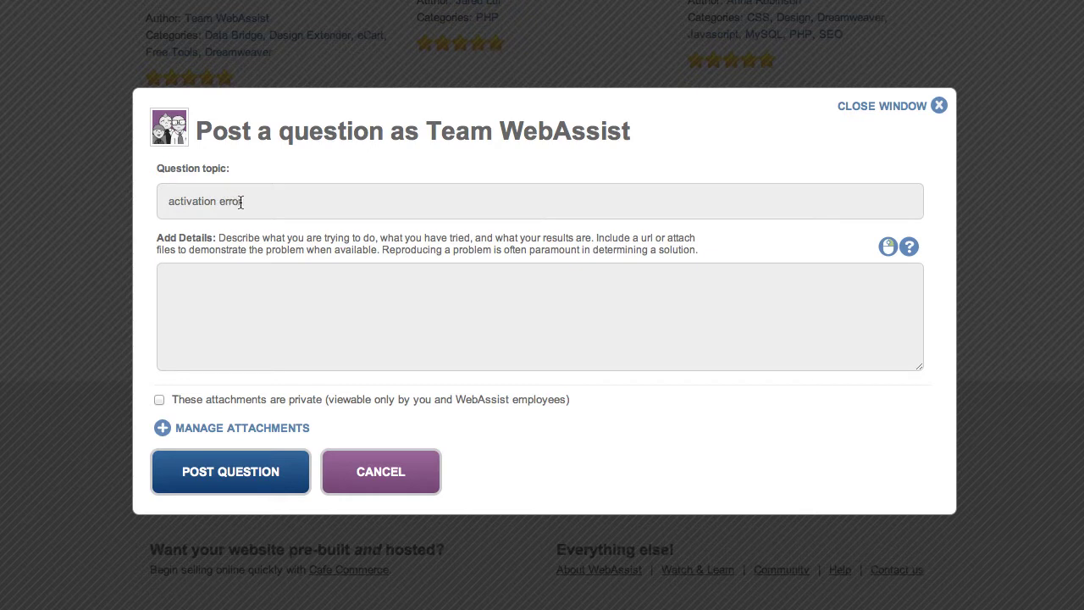
- Retitle the question 'Experiencing error activating Data Bridge' and paste the Data Bridge 1.0.6 error description
triple_click(242, 201)
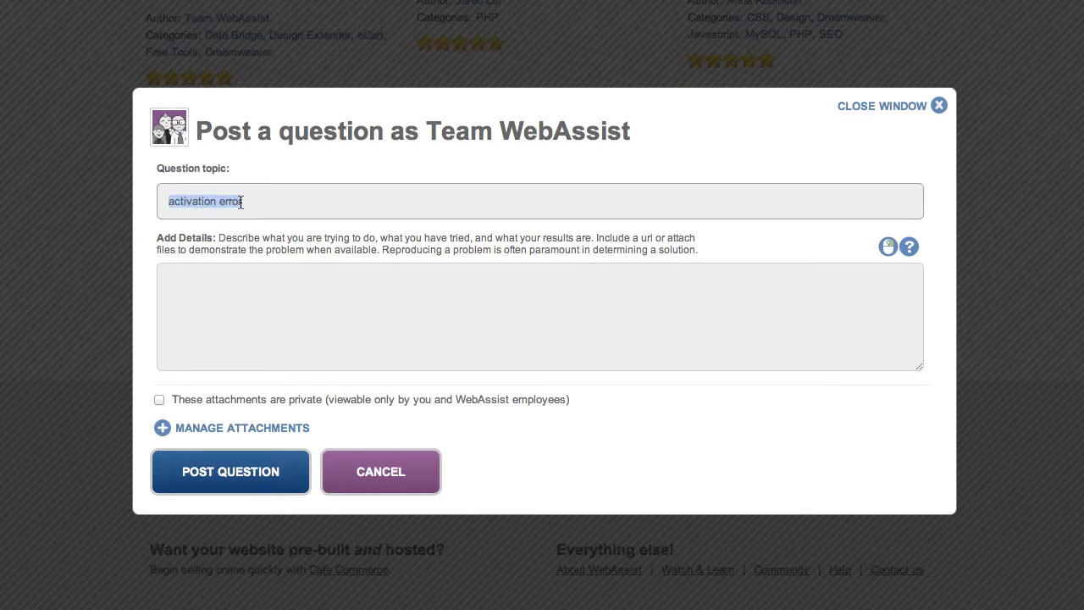
type("Experiencing error activating Data Bridge")
left_click(229, 303)
type("I tried to activate Data Bridge 1.0.6 just now and received this error:  While executing timer, following javascript error occured: At line 35 of file \"Macintosh HD:Applications:Adobe Dreamweaver CS4:configuration:commands:WA_data_bridge.htm\": WAdataassist_bundle.isVaildSerial is not a function  I also have Design Extender and eCart installed. I am using Dreamweaver CS4 on Mac OSX 10.7.5. Please advise.")
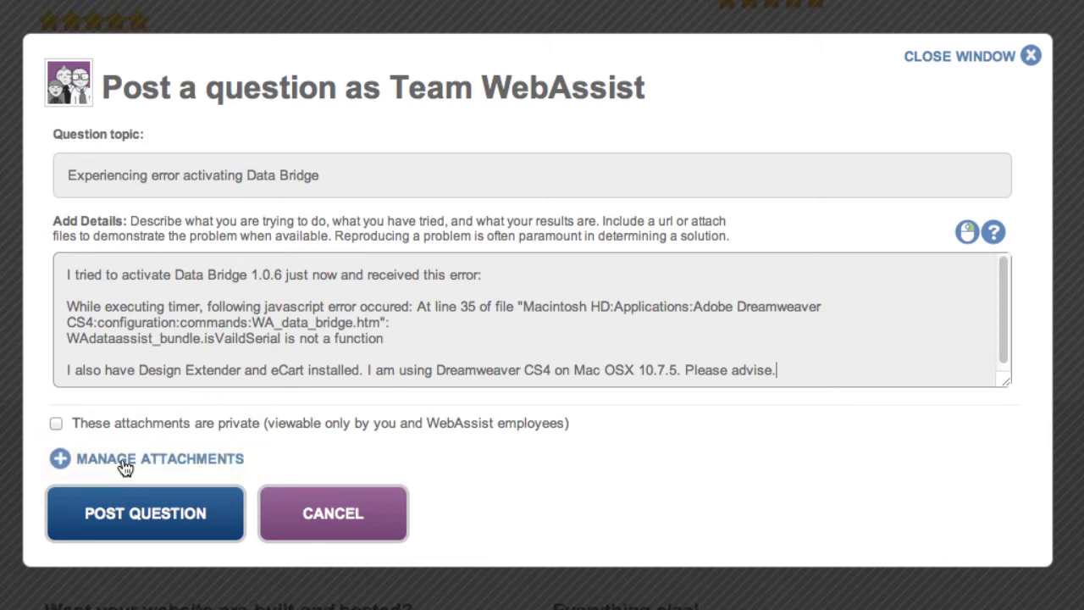
- Attach the Desktop screenshot of the Dreamweaver javascript error, leaving the privacy option unticked
left_click(93, 463)
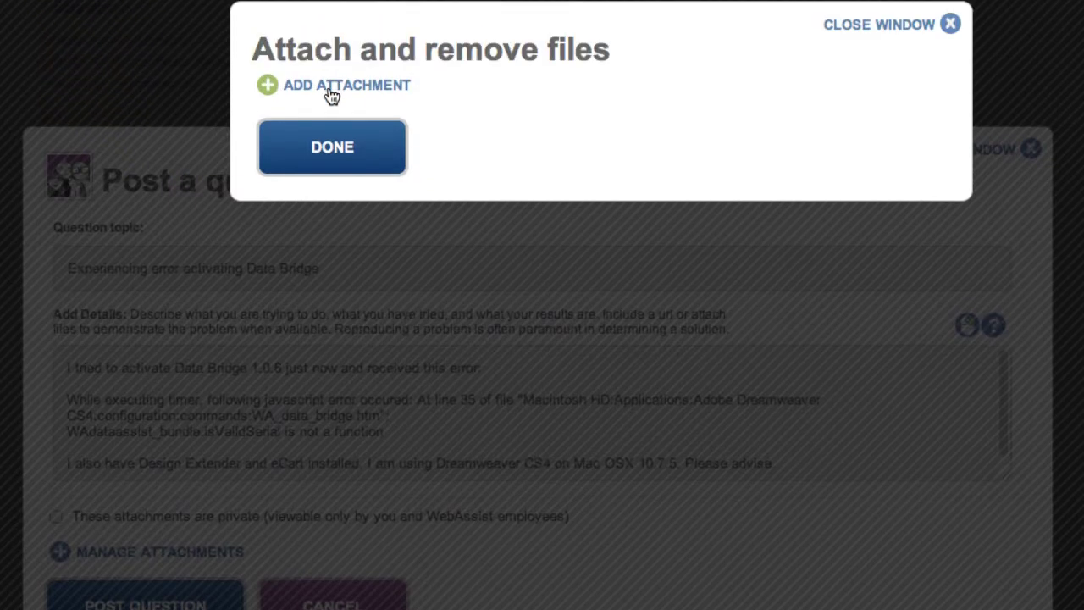
left_click(330, 109)
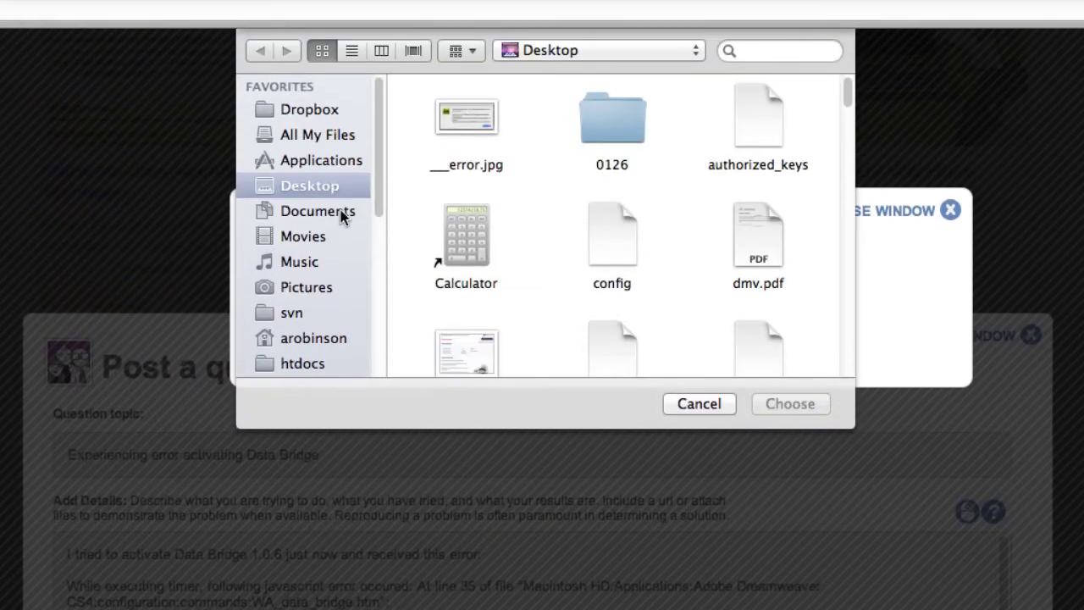
left_click(472, 116)
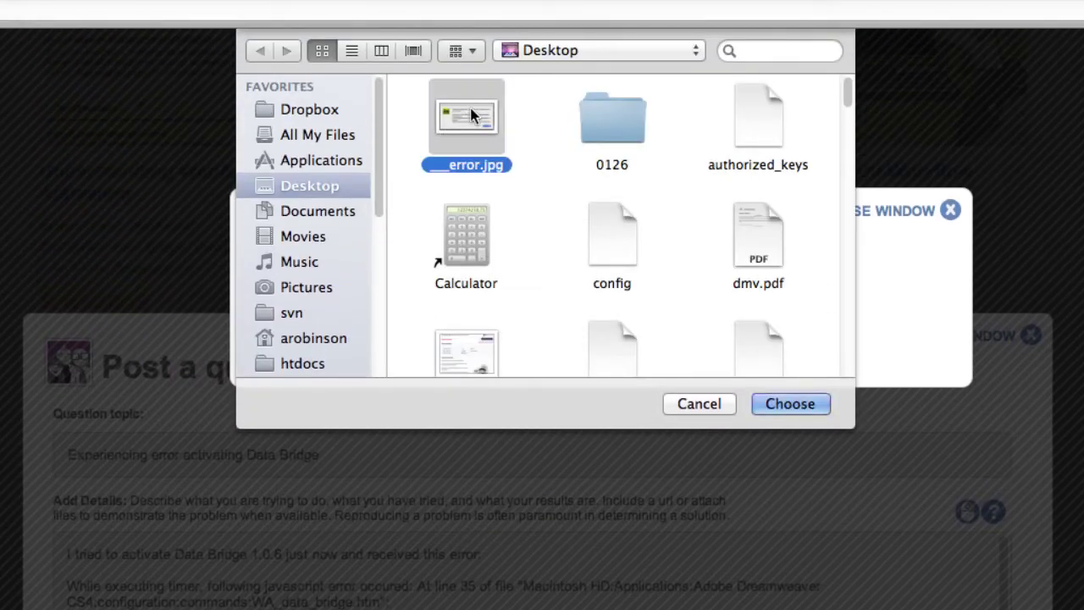
left_click(790, 403)
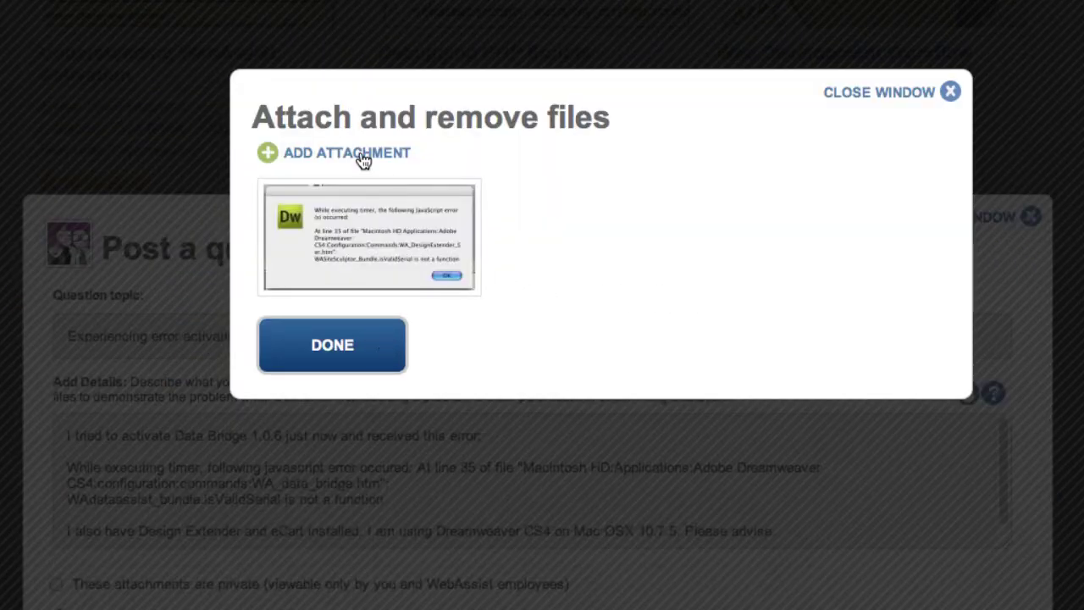
mouse_move(460, 211)
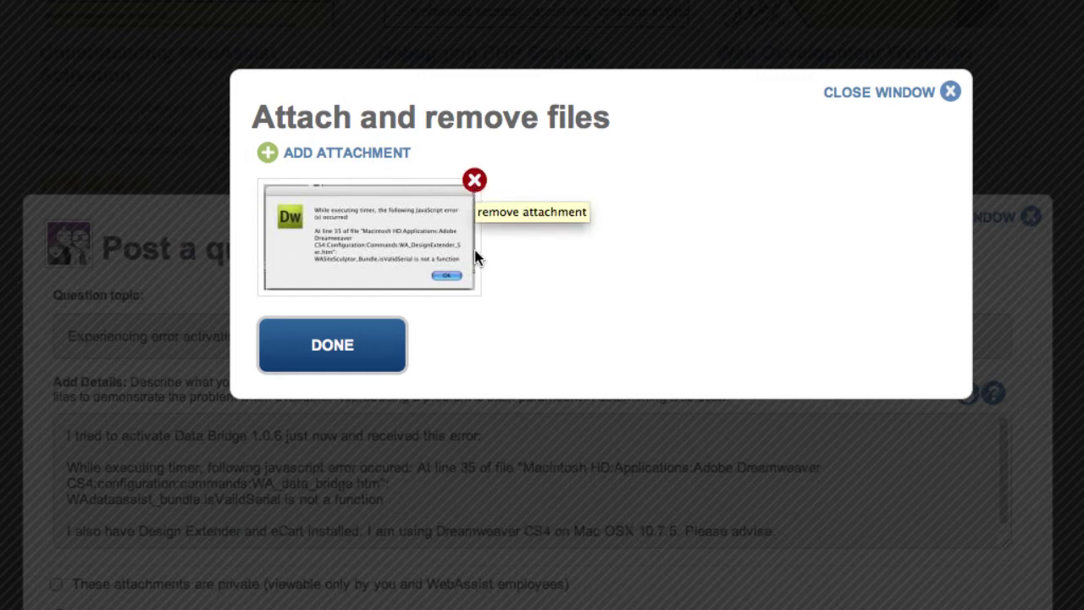
left_click(332, 335)
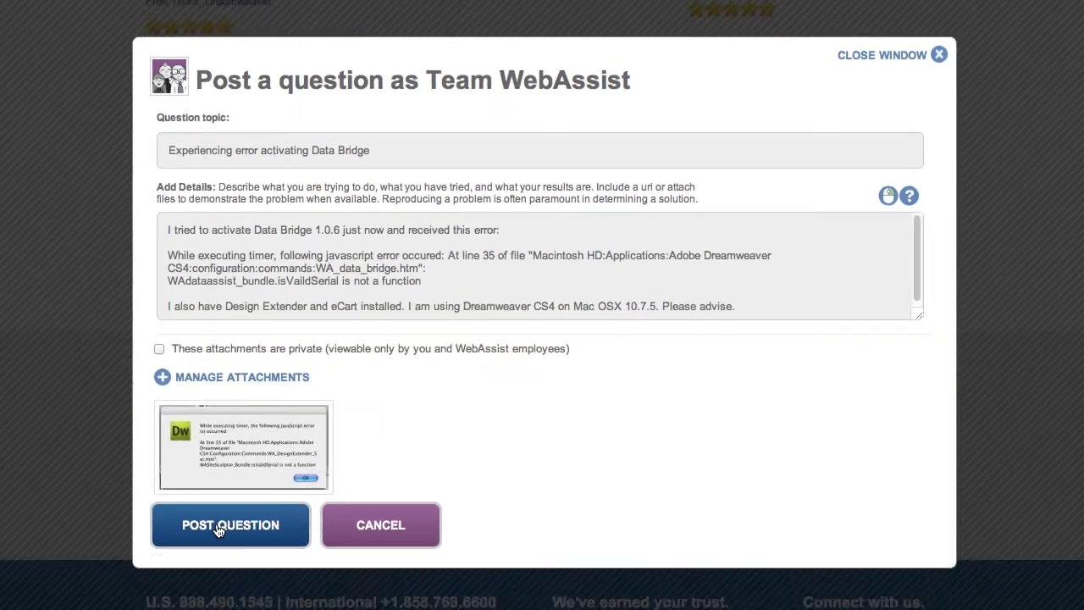
- Post the question as a forum thread, then open and cancel a reply to it
left_click(195, 583)
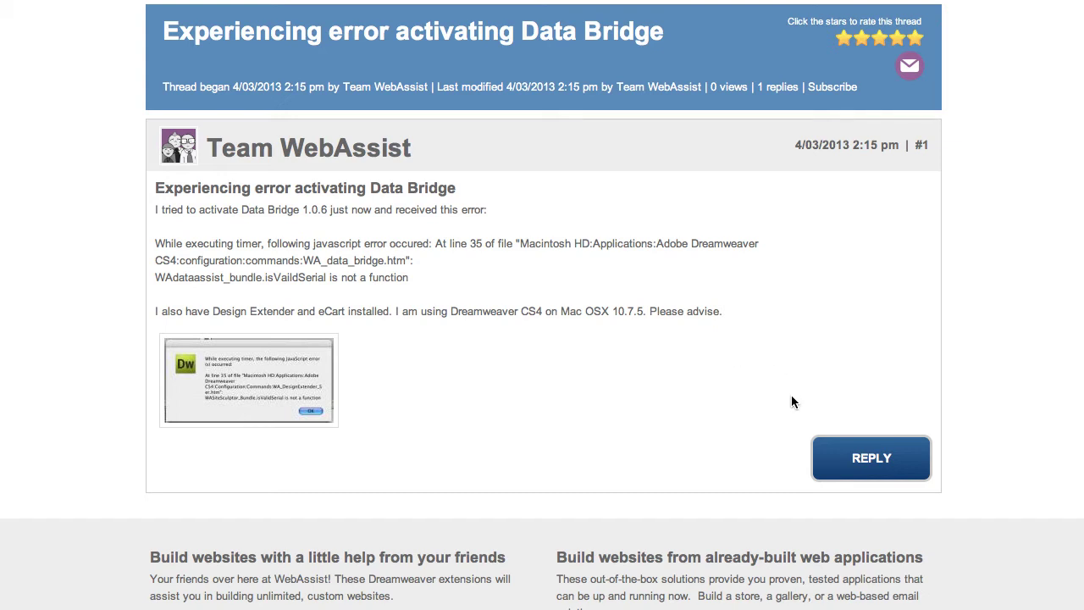
left_click(865, 467)
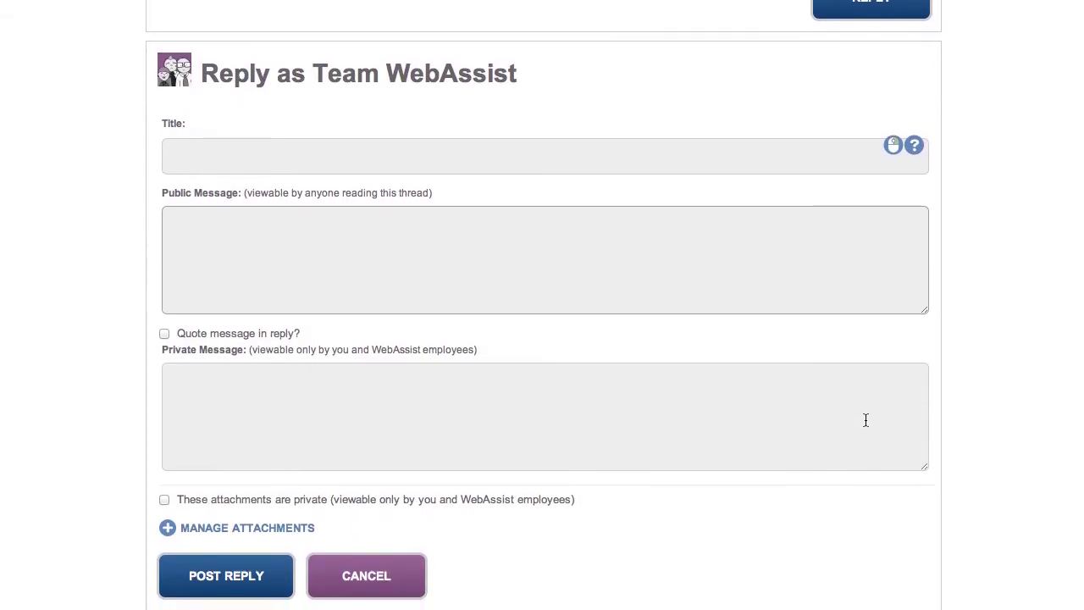
left_click(401, 573)
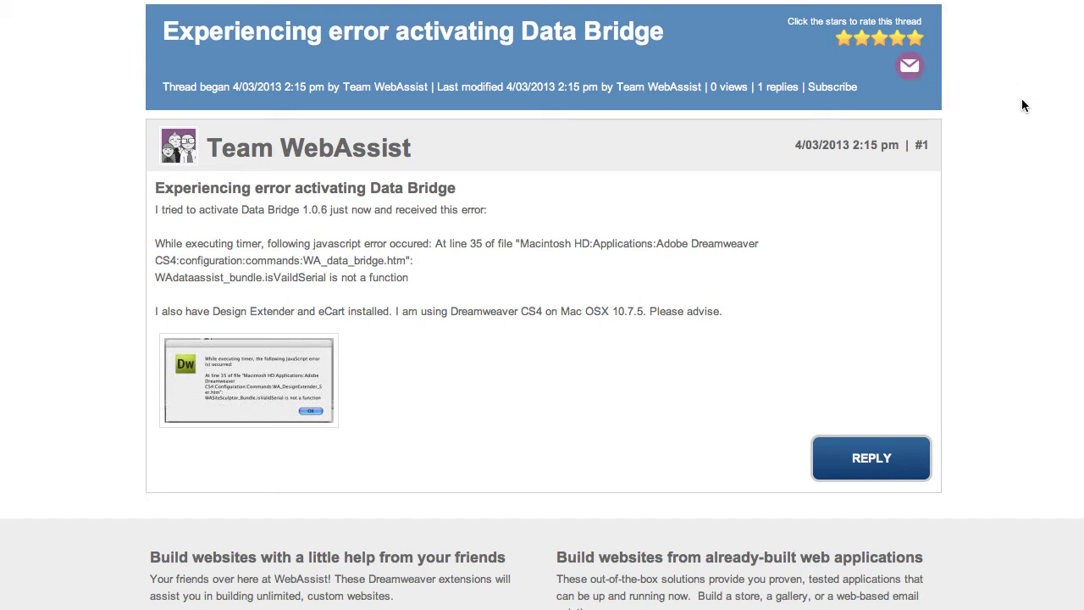
scroll(1022, 105, "up", 5)
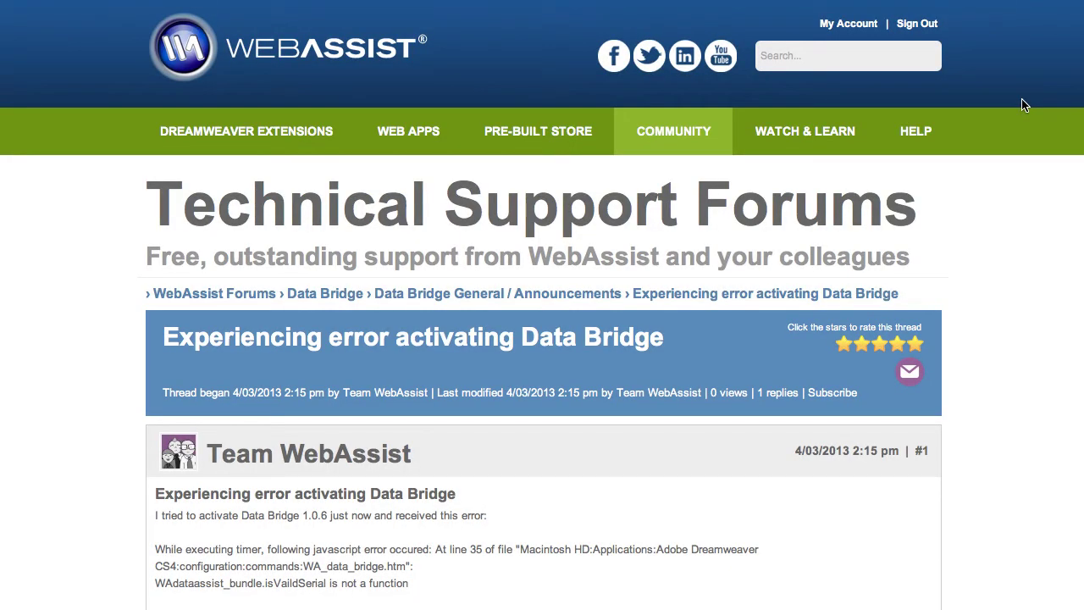
left_click(848, 26)
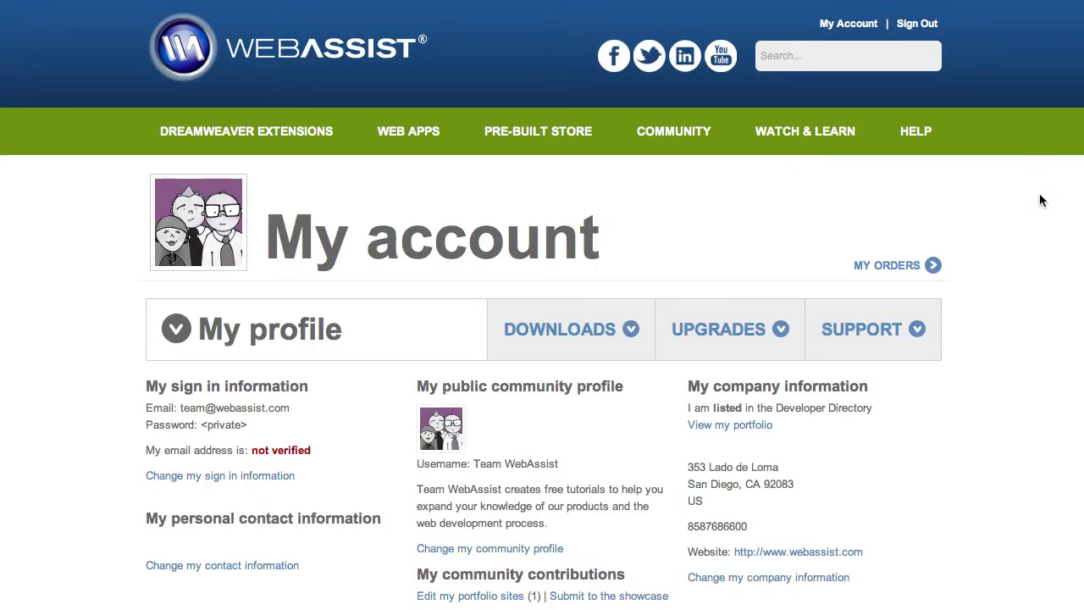
left_click(876, 337)
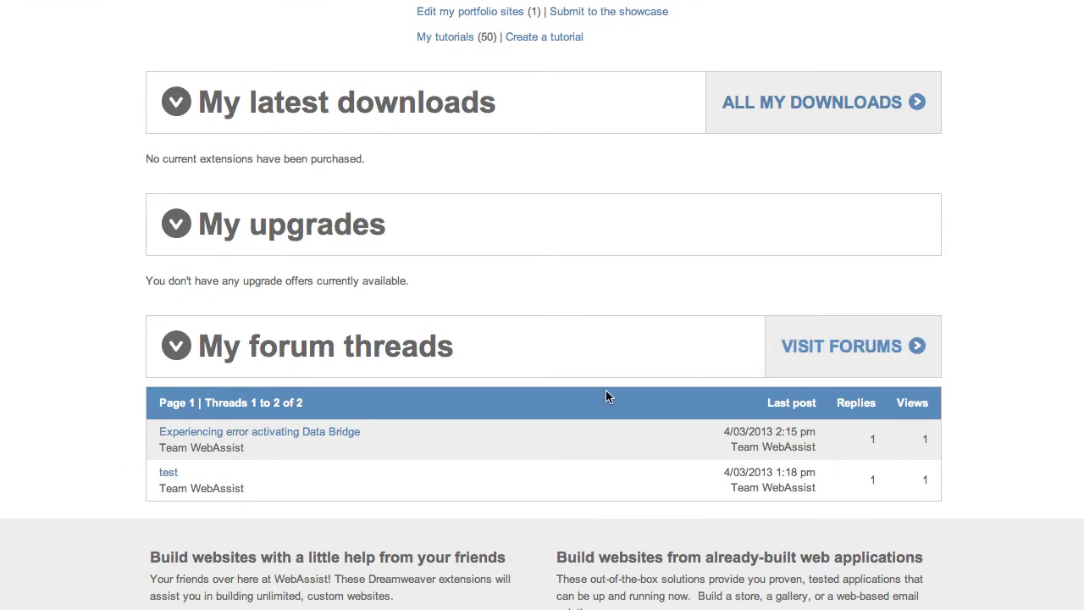
left_click(341, 441)
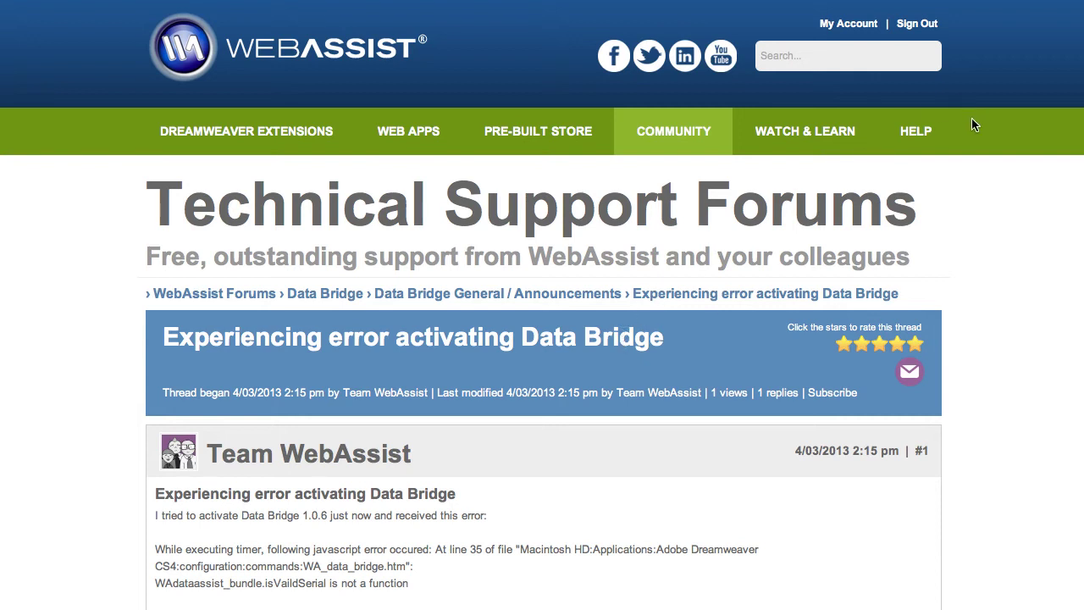
- Open the Help page and review the $99 premier support appointment request form
left_click(912, 145)
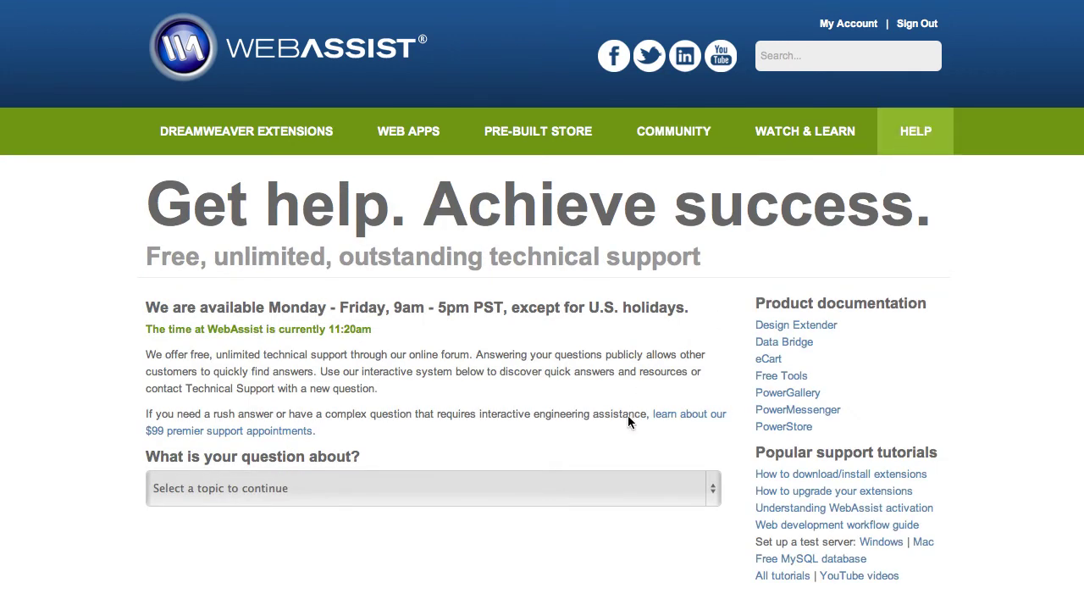
left_click(669, 421)
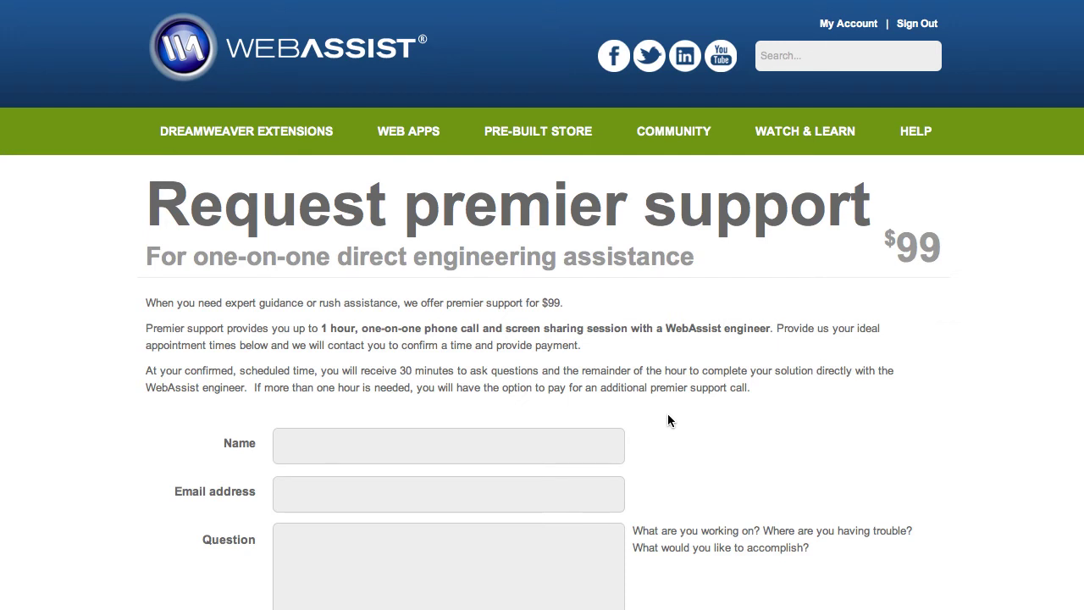
scroll(542, 339, "down", 6)
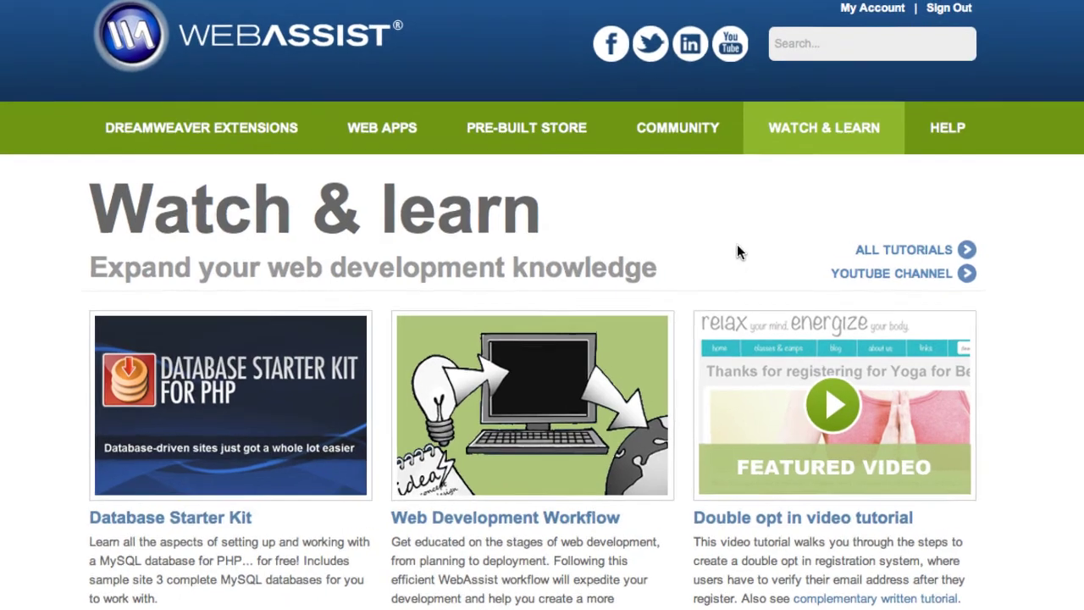
- Open the Tutorial library and select the 'activation error' keyword filter text
mouse_move(759, 161)
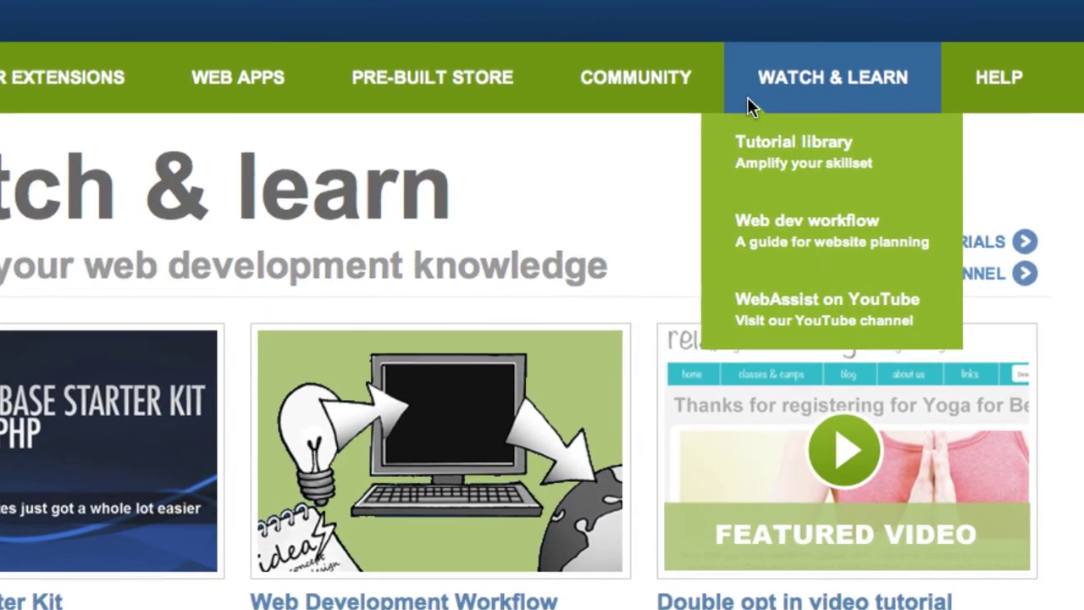
left_click(731, 180)
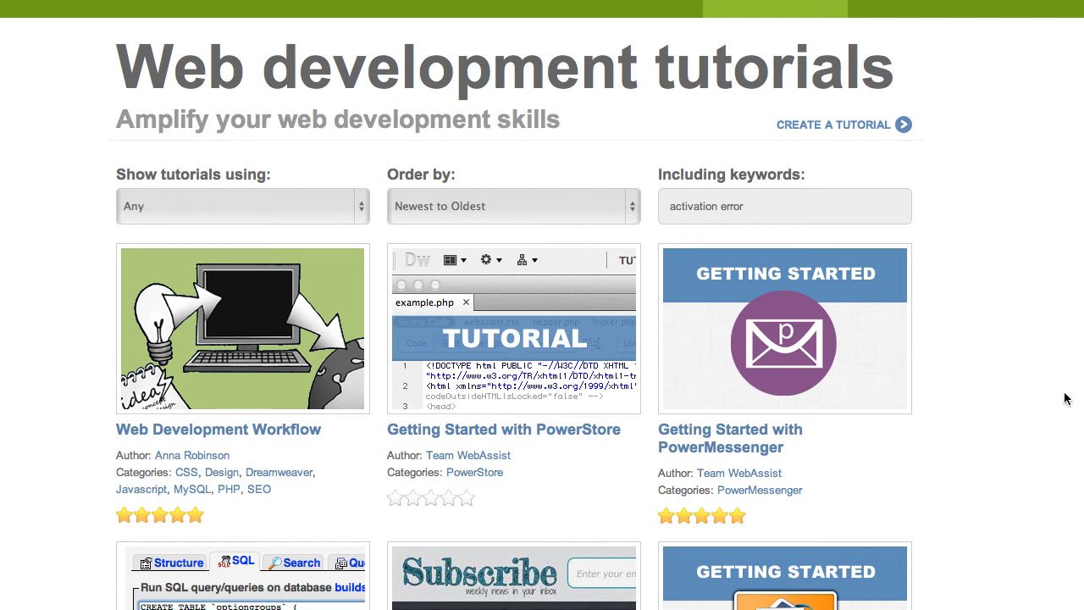
double_click(688, 204)
left_click_drag(688, 204, 811, 221)
- Visit the Web Development Workflow tutorial, then the WebAssist YouTube channel
mouse_move(792, 34)
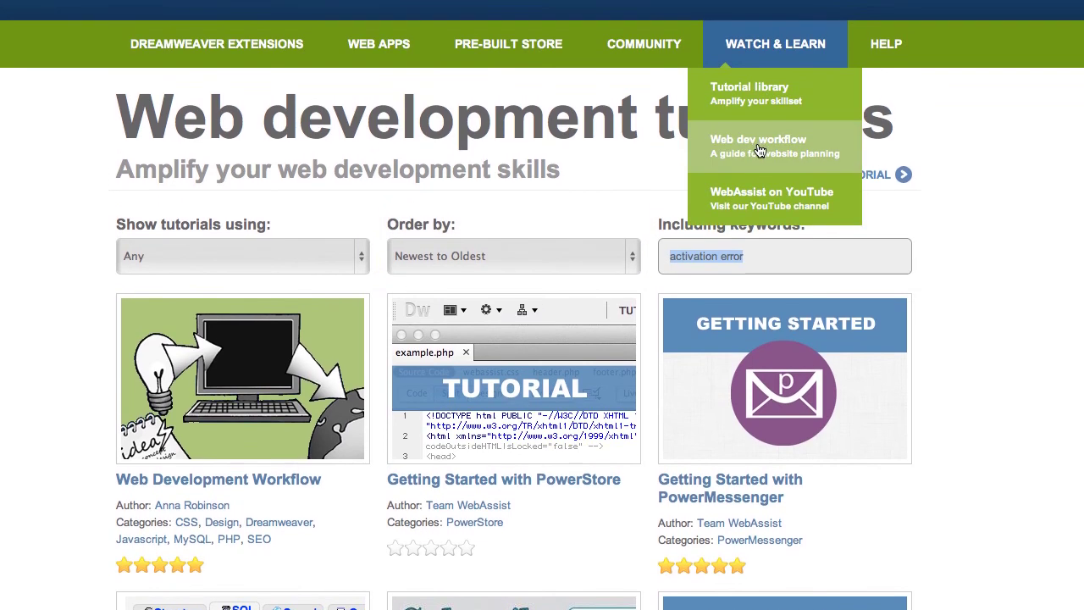
left_click(757, 146)
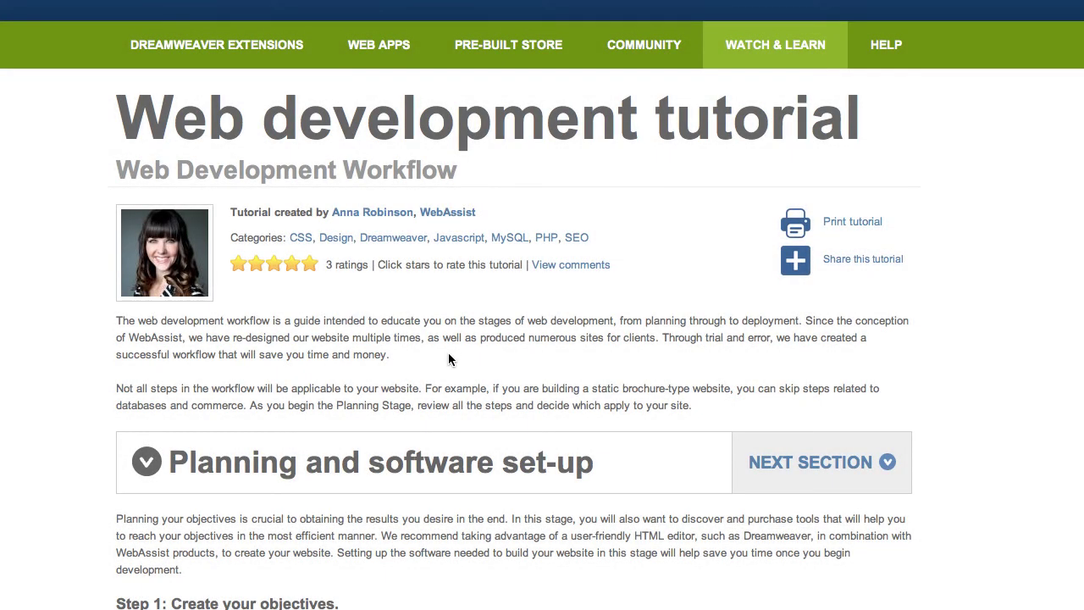
mouse_move(738, 66)
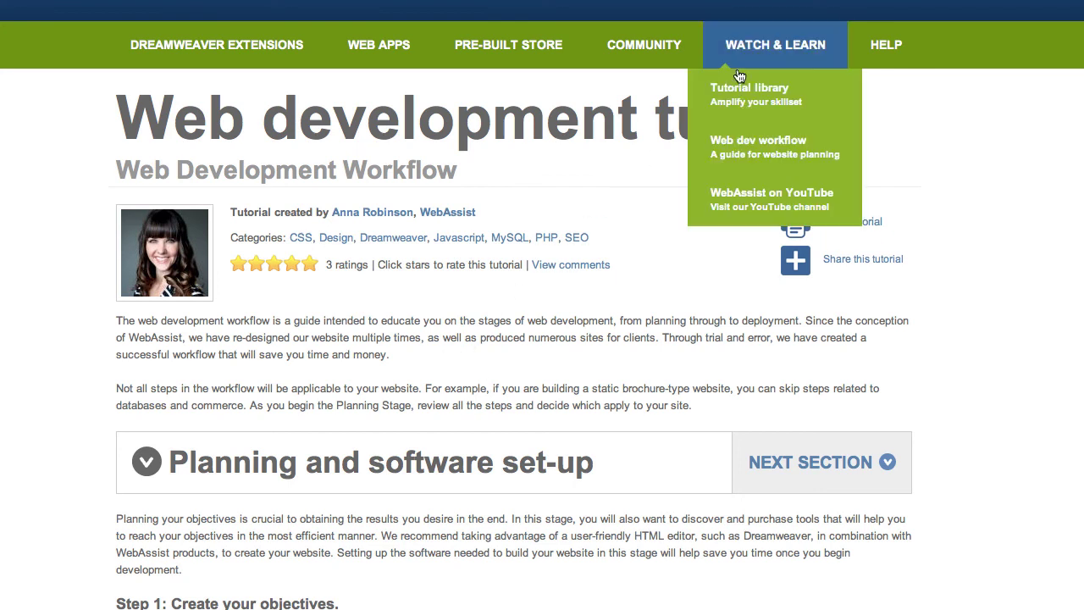
left_click(737, 198)
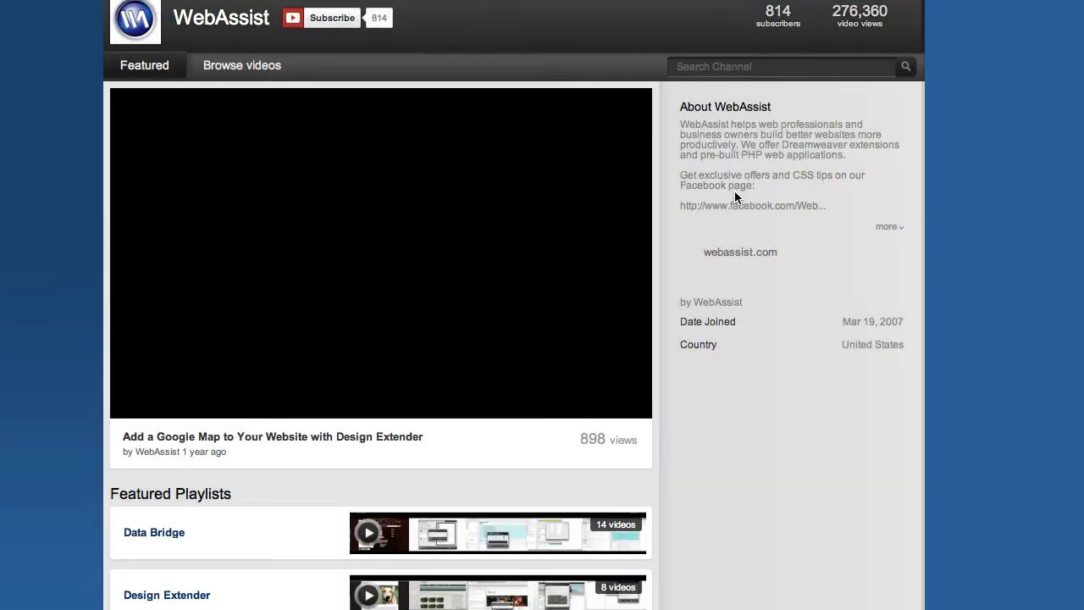